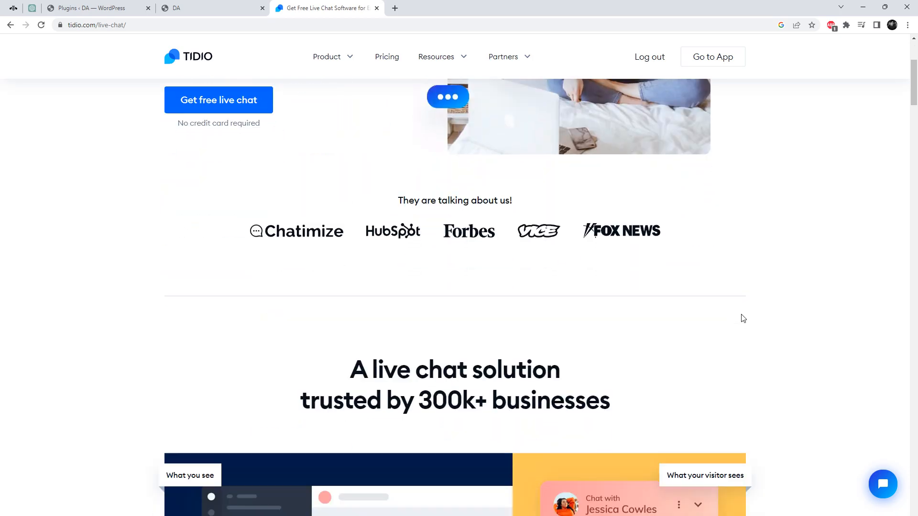
- Review Tidio's live chat page sections on response time and visitor conversion
scroll(667, 251, up, 1)
scroll(668, 257, down, 7)
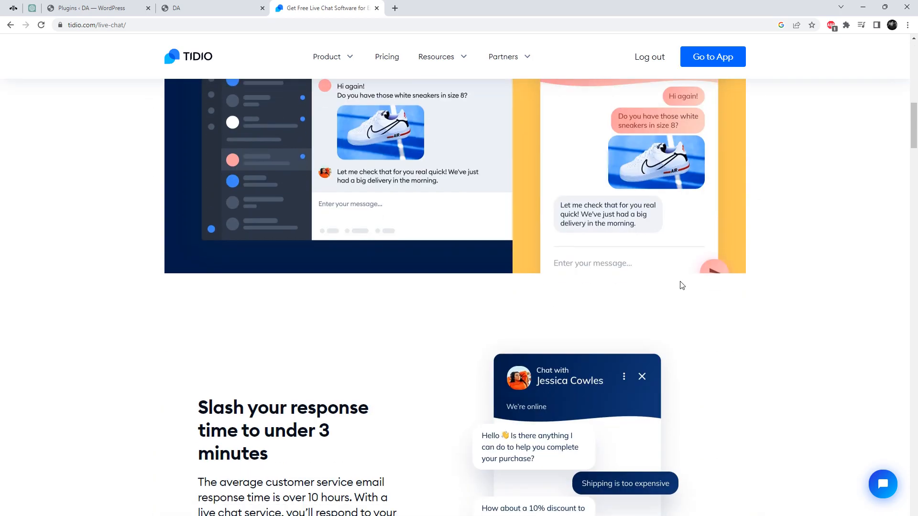
scroll(523, 258, down, 6)
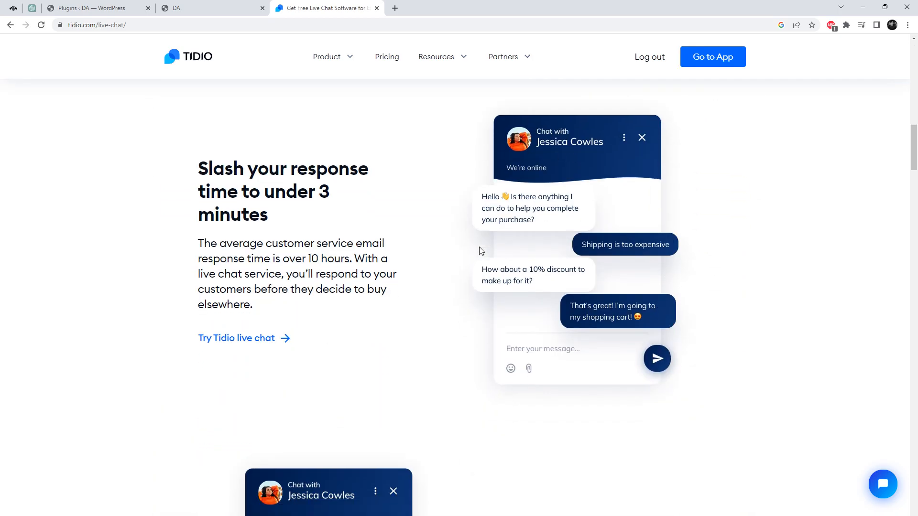
drag(521, 236, 725, 315)
scroll(725, 314, down, 6)
scroll(725, 315, up, 3)
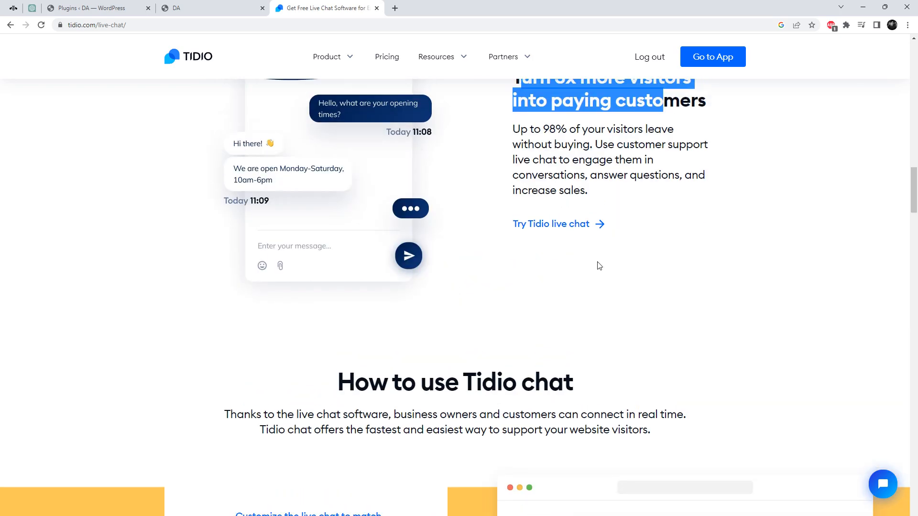
scroll(574, 237, up, 9)
mouse_move(449, 65)
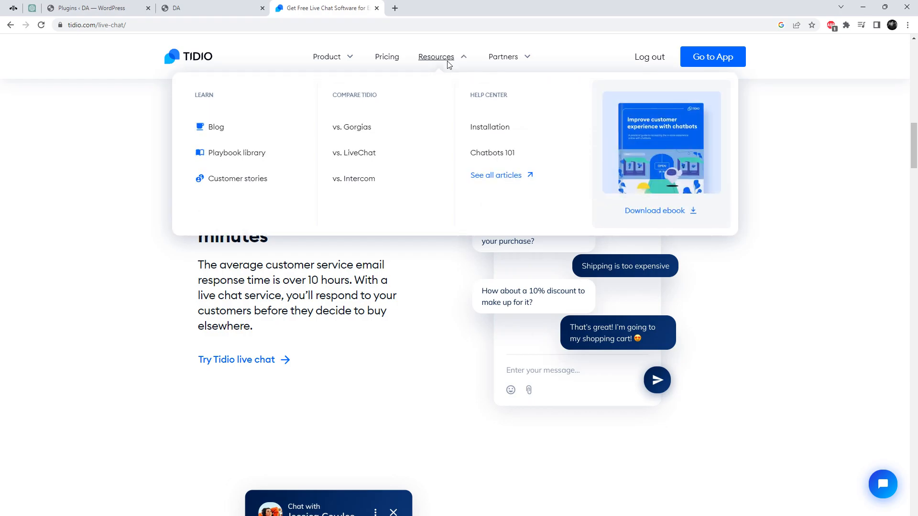
mouse_move(341, 63)
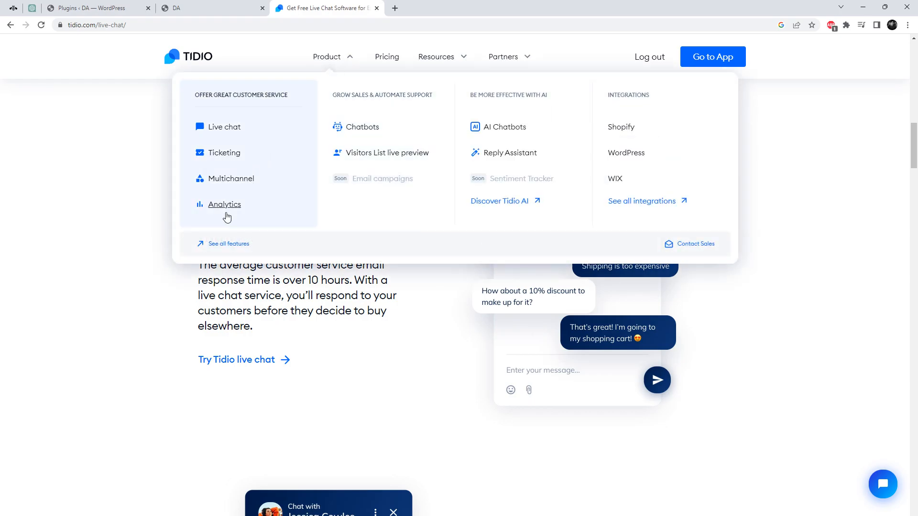
- Start the Add Tidio to WordPress sign-up and enter the account email and password
click(618, 153)
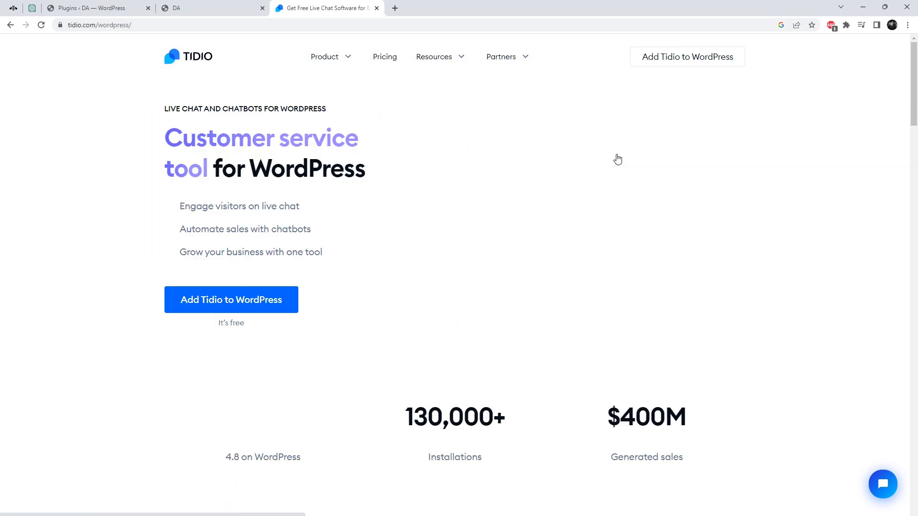
click(226, 311)
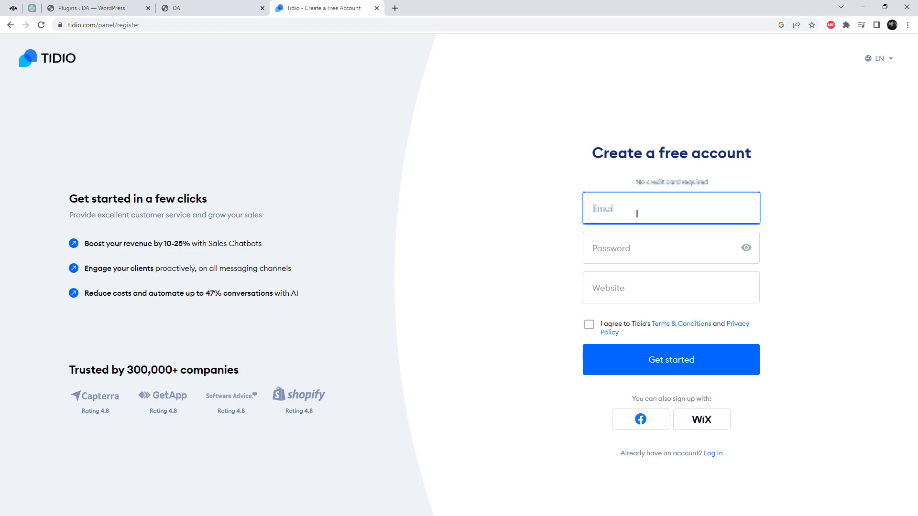
key(Tab)
text(••••••••••)
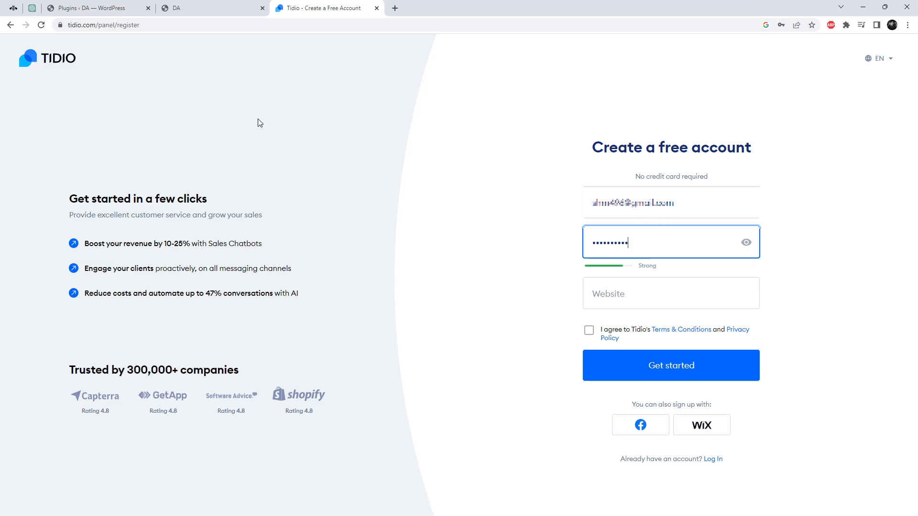
- Use the jewelry store's URL as the website, accept the terms and register the account
click(198, 10)
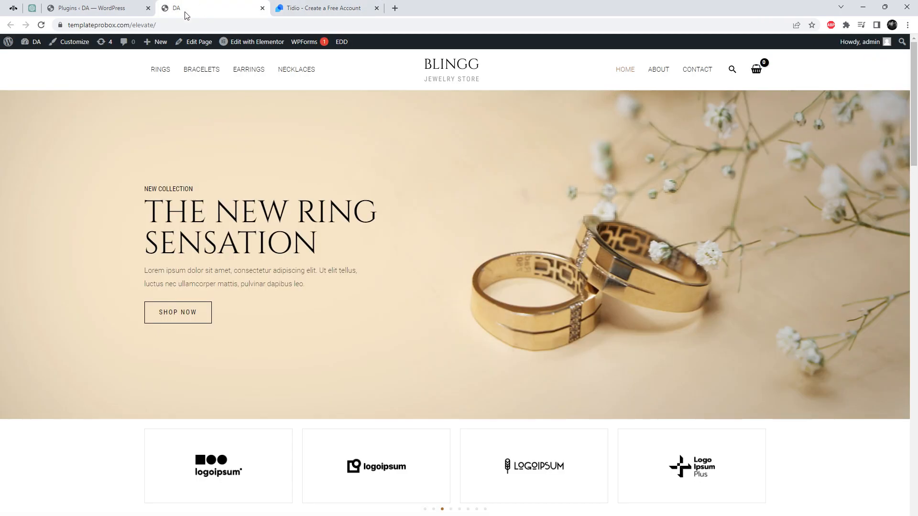
click(130, 24)
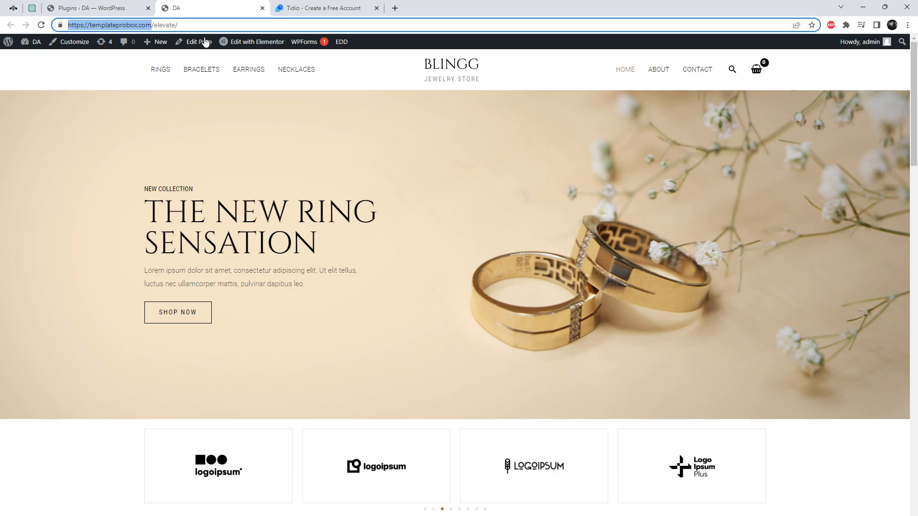
click(280, 8)
click(598, 294)
text(https://templateprobox.com/)
click(589, 325)
click(666, 369)
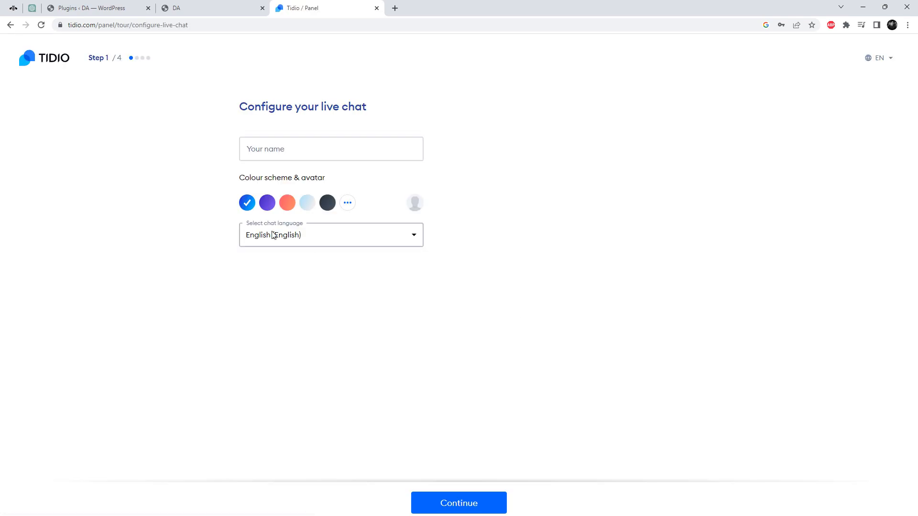
- Rename the chat display name to 'Client #01'
click(334, 152)
text(shrn496)
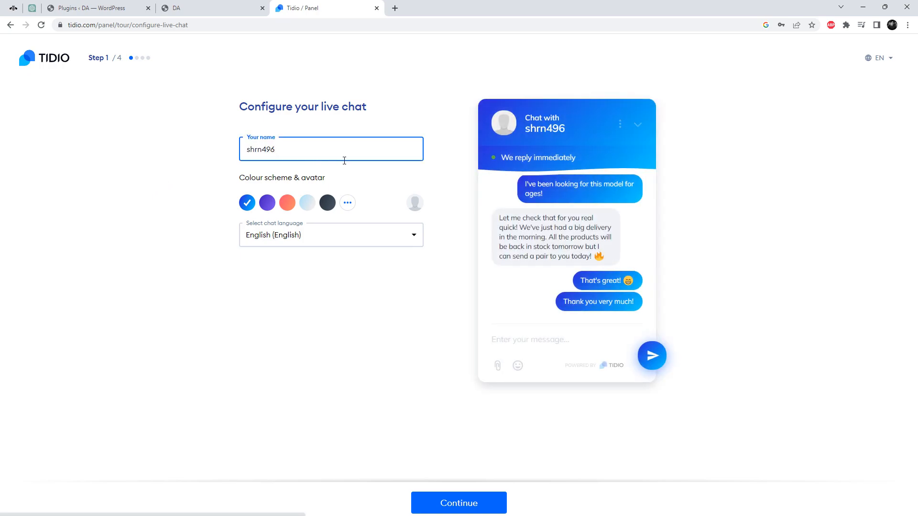
double_click(300, 146)
text(U)
key(BackSpace)
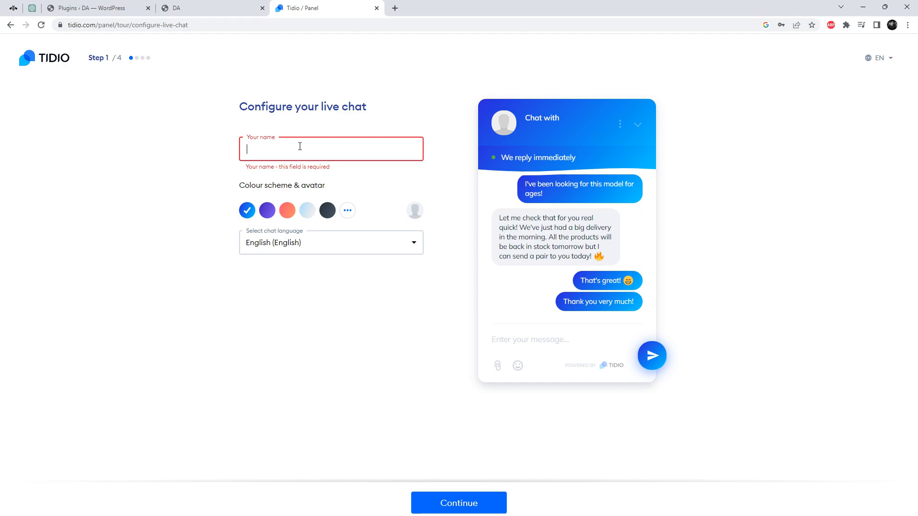
text(Client #01)
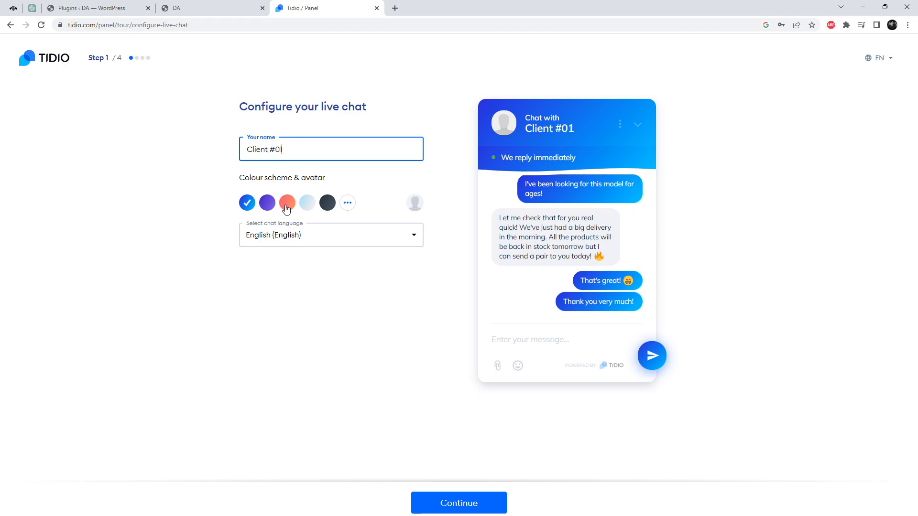
- Switch the chat preview to the dark colour scheme
click(286, 204)
click(329, 204)
click(307, 204)
- On step 2, choose to talk to customers and enter 10 support agents
click(475, 509)
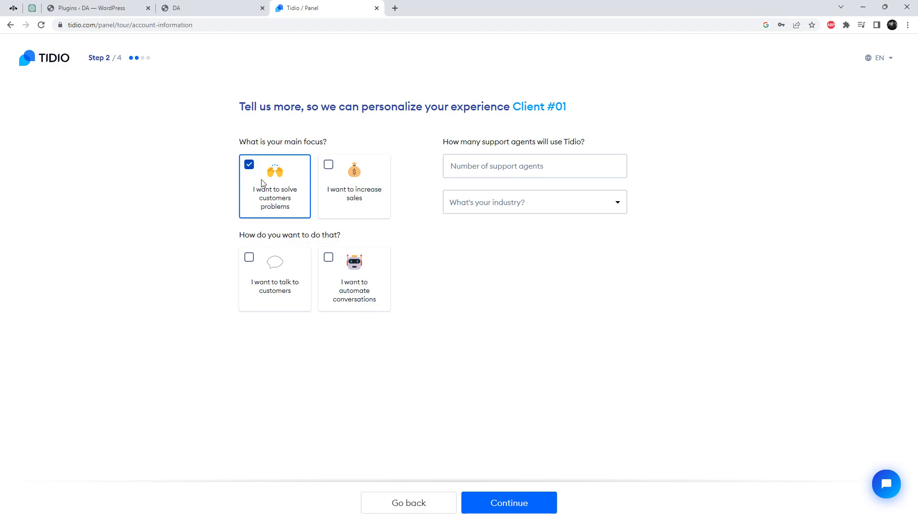
click(249, 259)
click(517, 512)
click(512, 172)
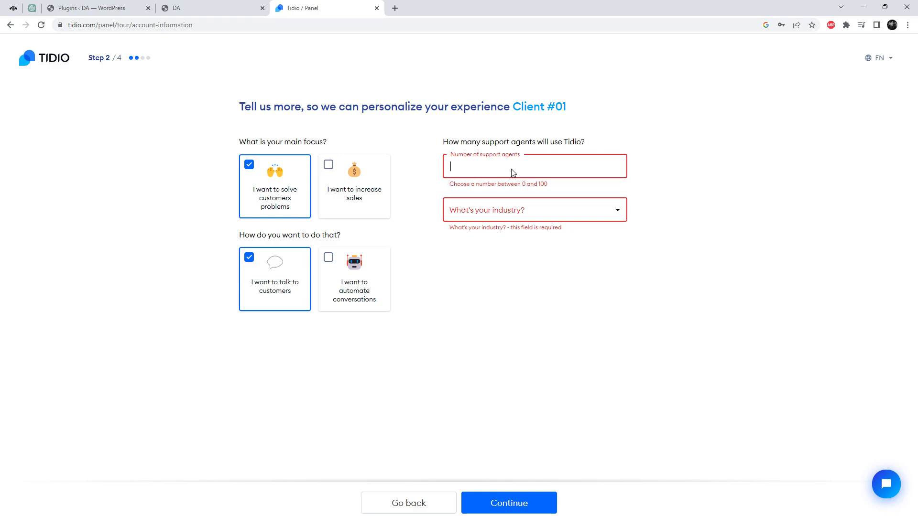
text(10)
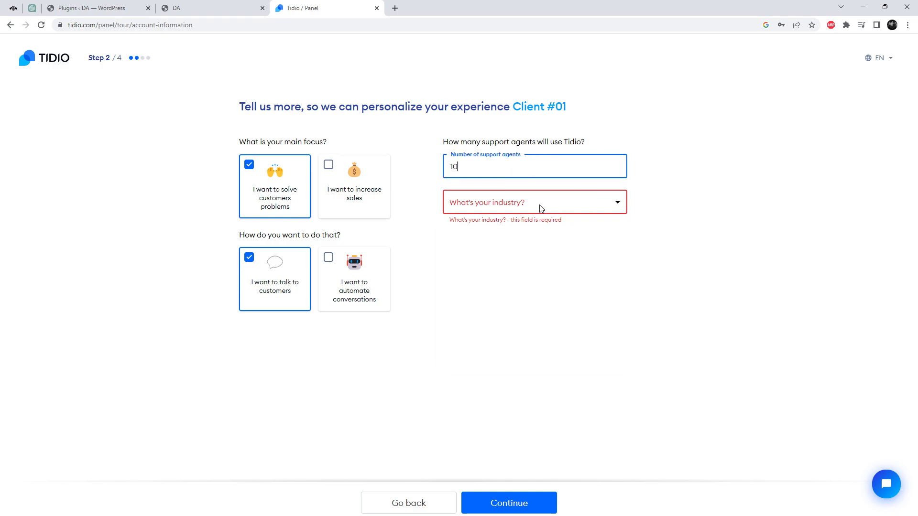
- Set the industry to Services and monthly inquiries to 1-5, then submit
click(540, 204)
click(505, 302)
click(504, 258)
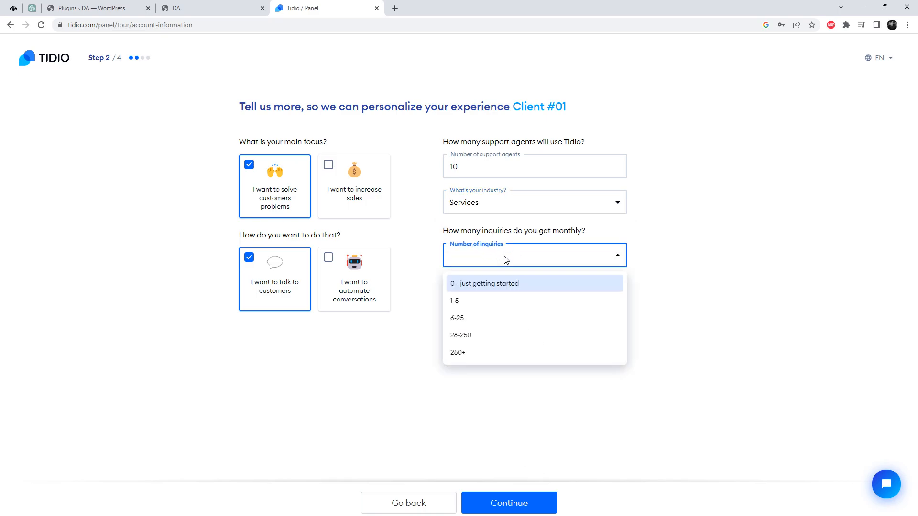
click(492, 301)
click(530, 504)
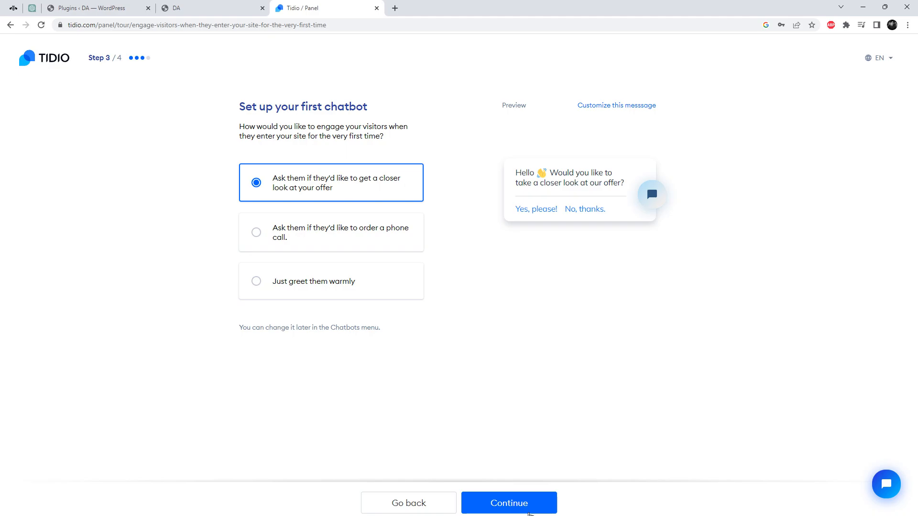
- Keep the offer-greeting chatbot and finish the setup tour to reach the dashboard
click(529, 512)
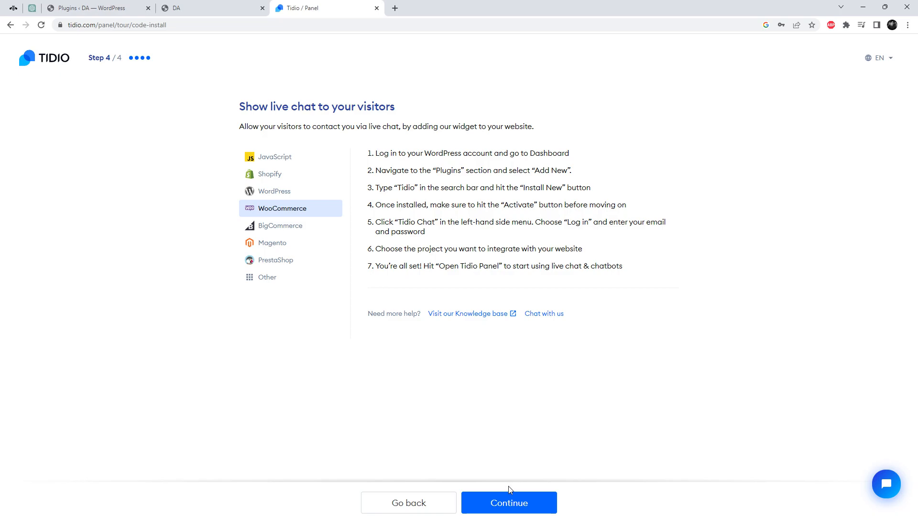
click(514, 501)
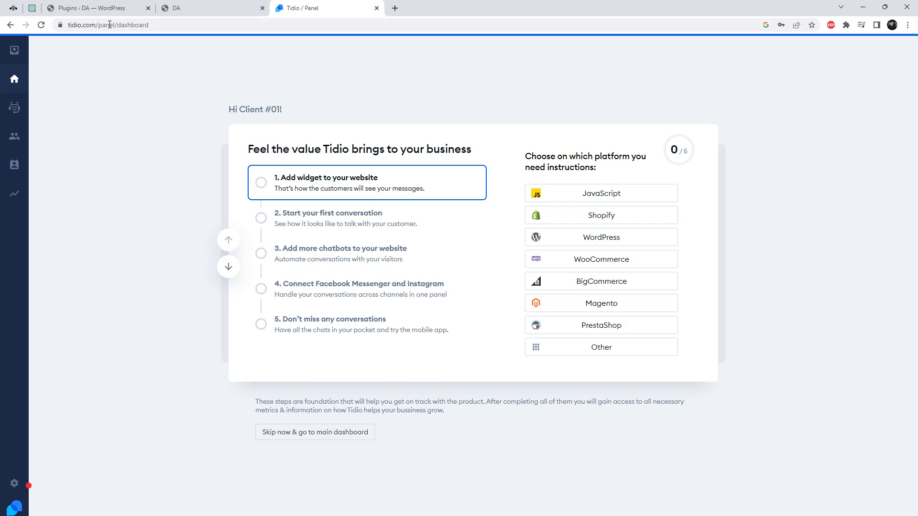
- Find the Tidio Chat plugin in WordPress, open its setup page and log in to Tidio
click(91, 8)
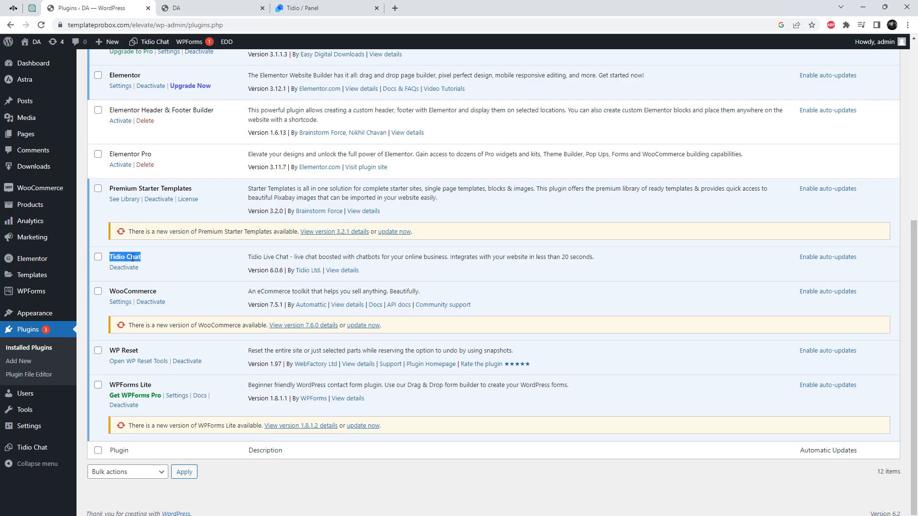
click(154, 268)
scroll(170, 278, up, 7)
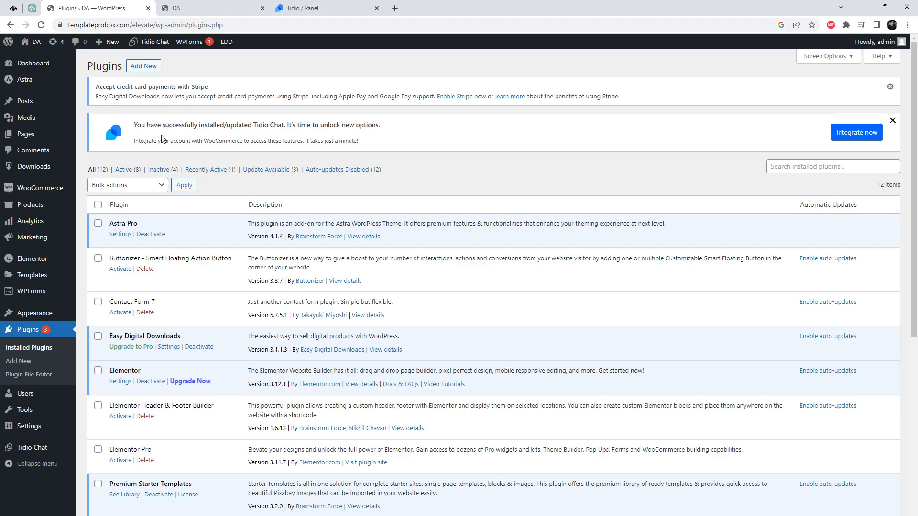
click(146, 71)
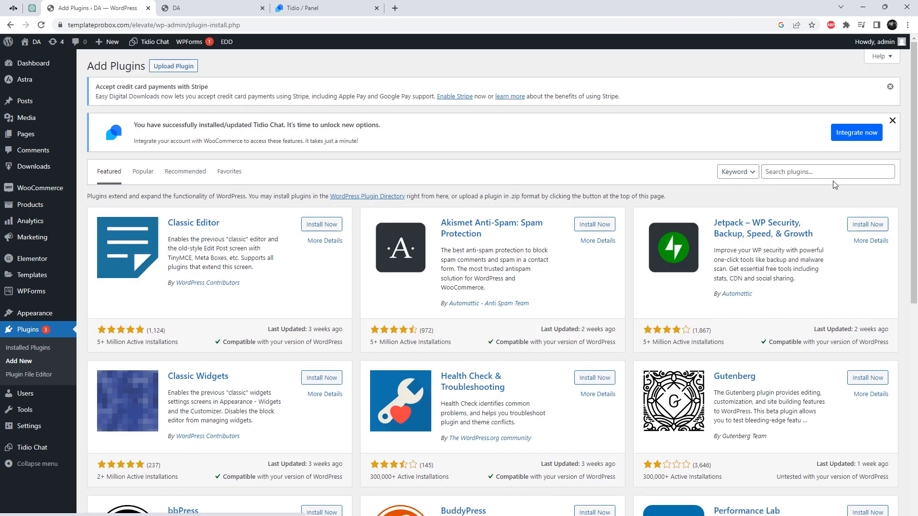
click(830, 175)
key(ctrl+v)
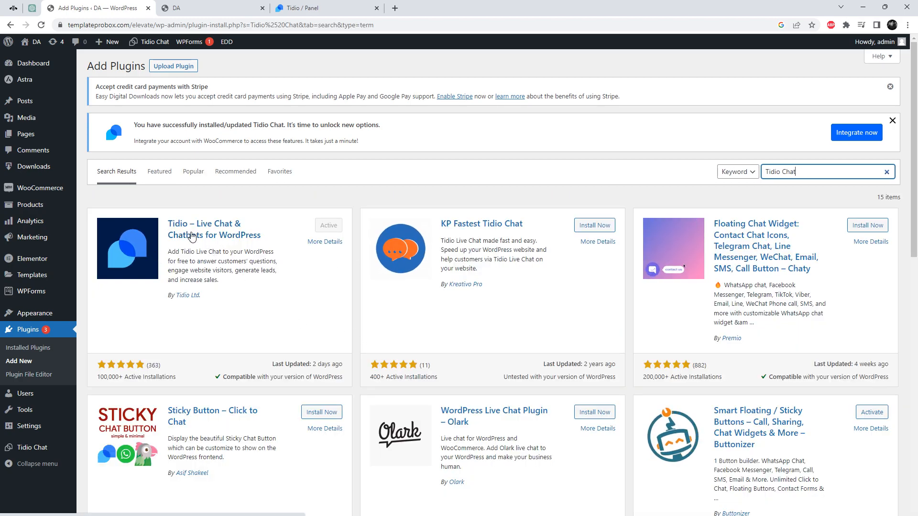
click(42, 450)
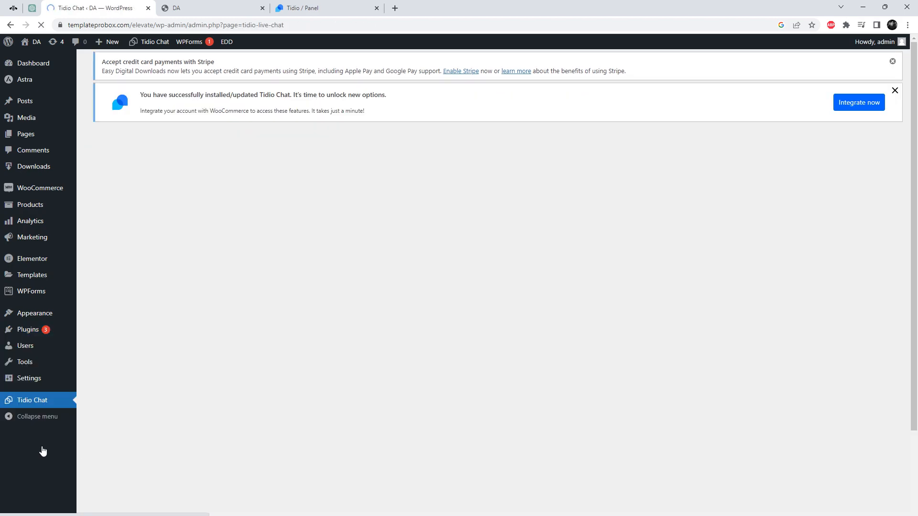
click(689, 426)
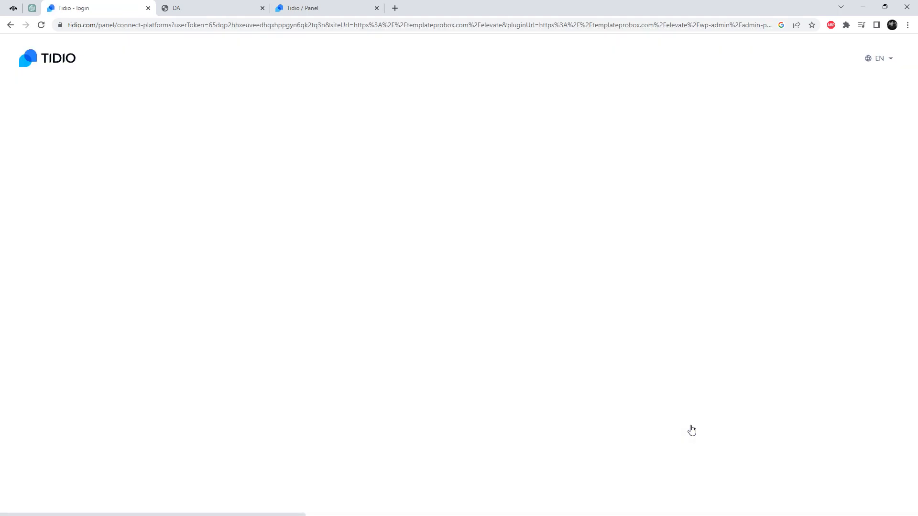
- Select the templateprobox.com/ project and integrate it with the site
click(451, 287)
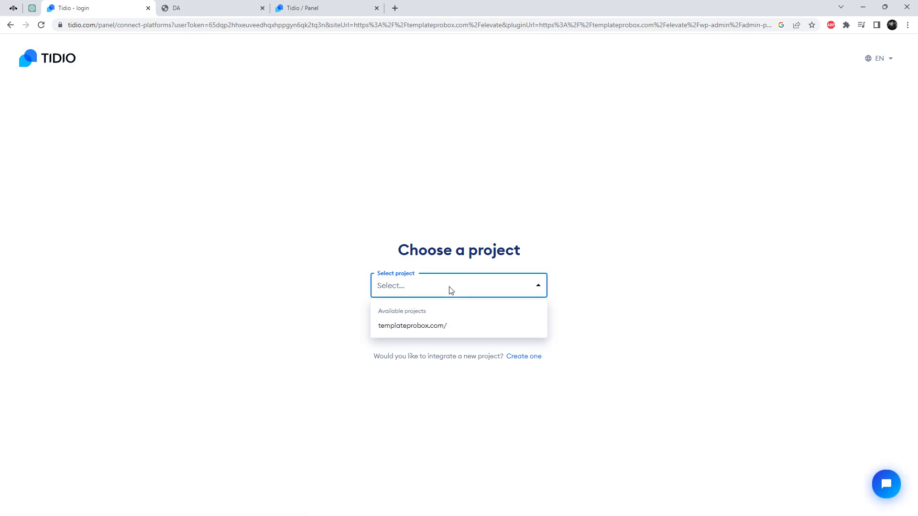
click(426, 324)
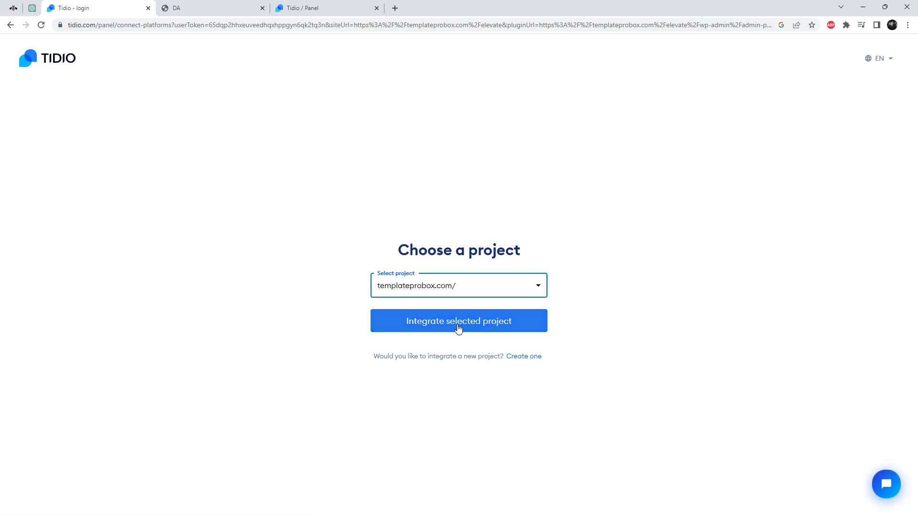
click(458, 330)
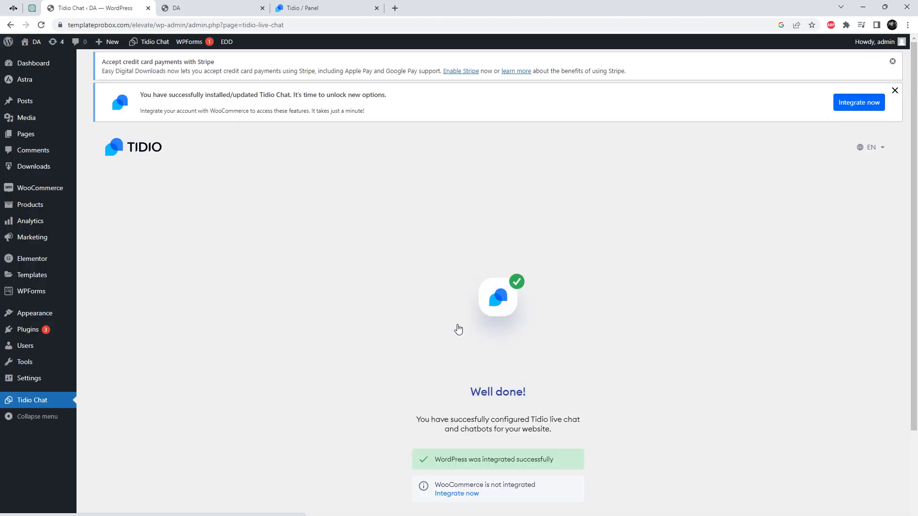
- Integrate WooCommerce by approving Tidio's store access, then open the live site in a new tab
scroll(588, 428, down, 1)
scroll(588, 428, down, 1)
click(453, 417)
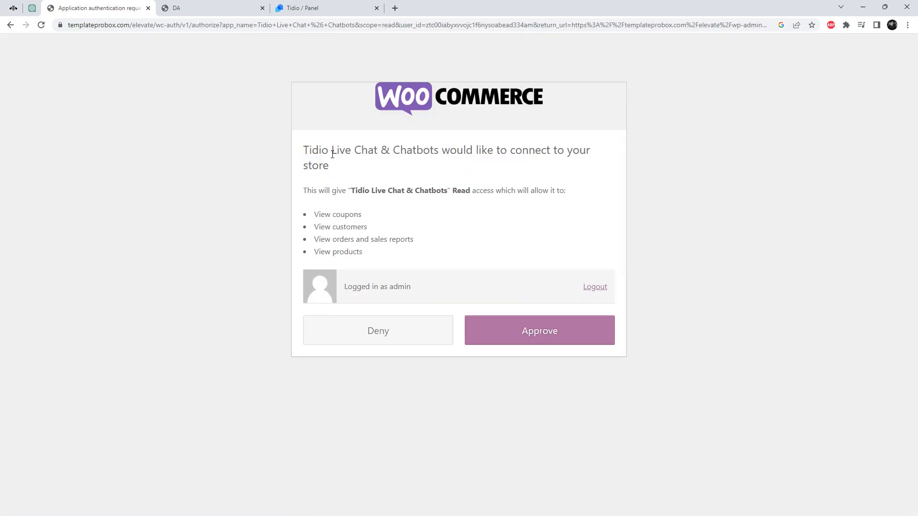
click(515, 336)
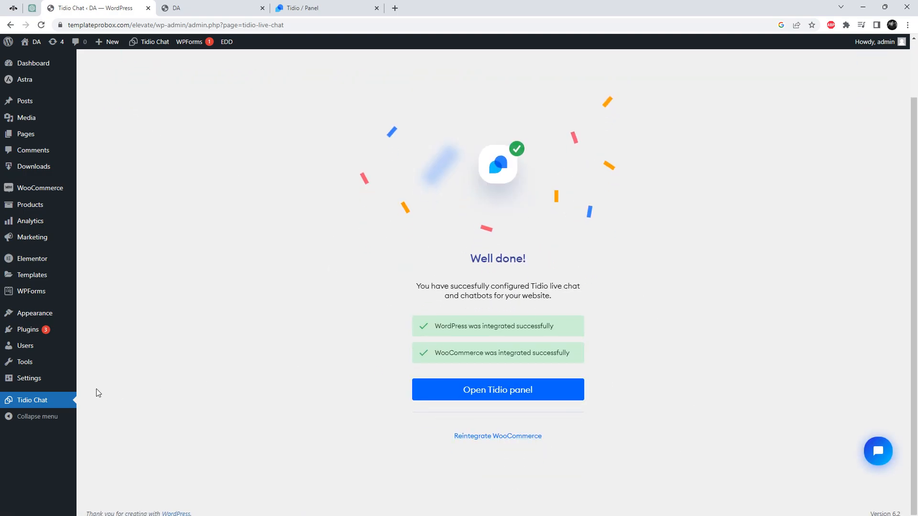
mouse_move(33, 42)
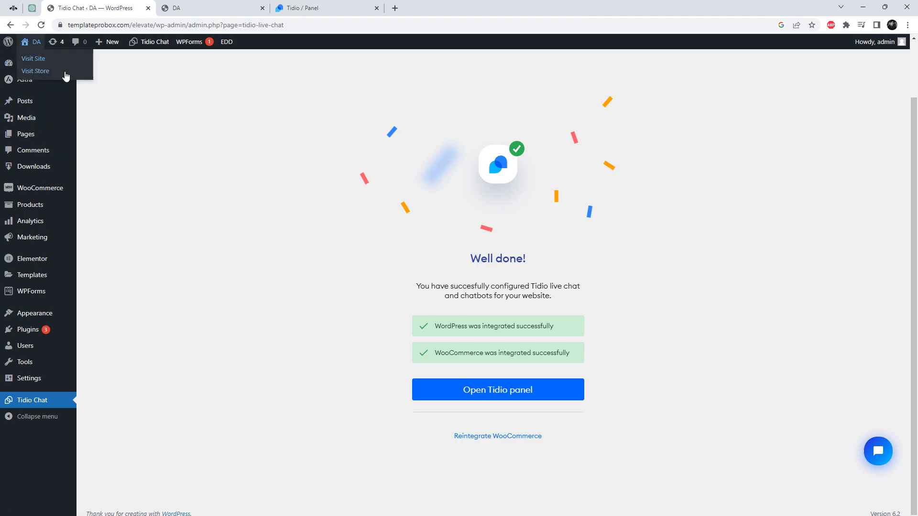
middle_click(44, 59)
- On the storefront, send 'Hello' through the Tidio chat widget and submit a visitor email
click(205, 5)
scroll(517, 311, down, 1)
scroll(517, 315, down, 15)
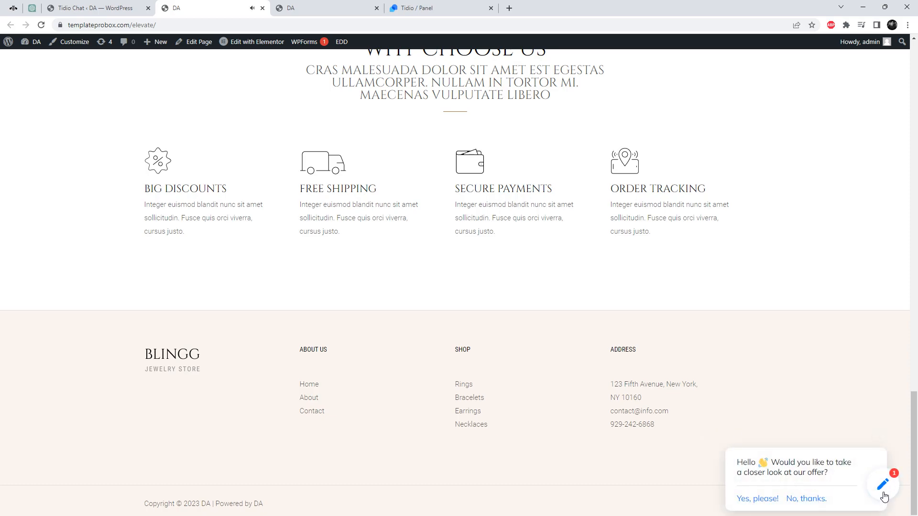
click(883, 485)
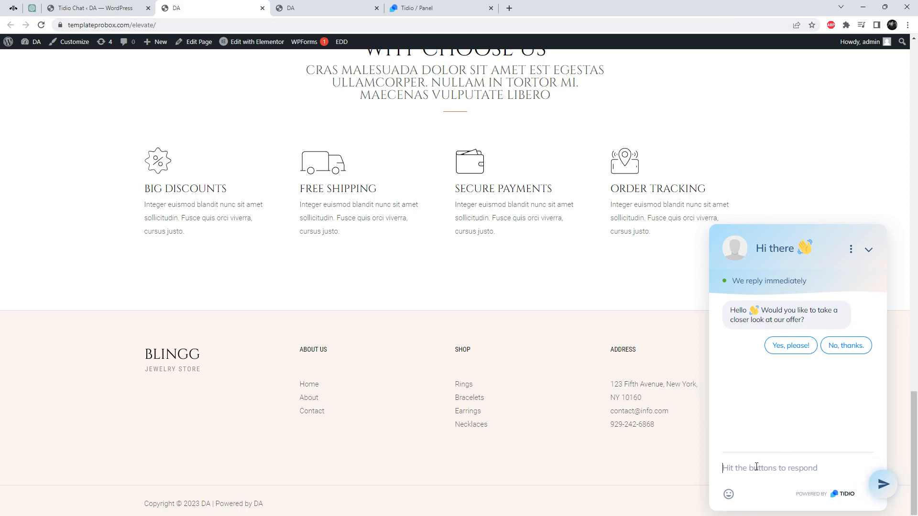
text(Hello)
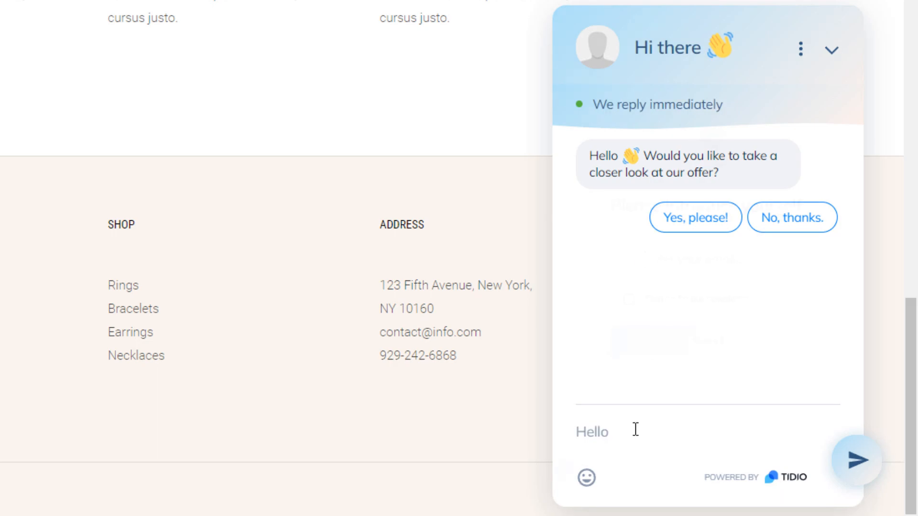
key(Return)
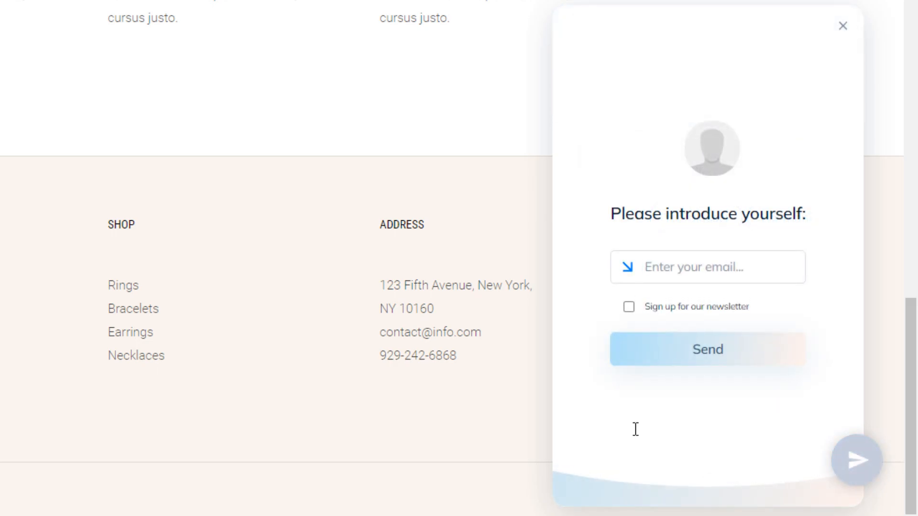
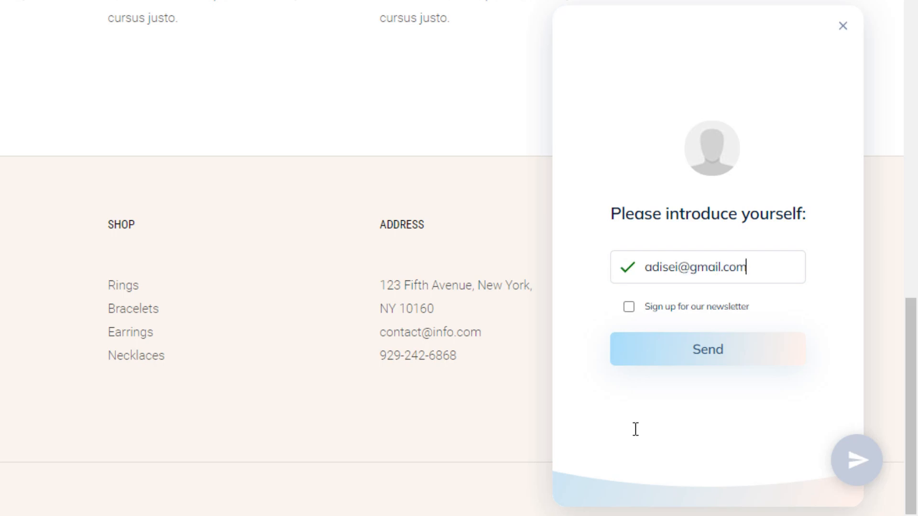
click(698, 346)
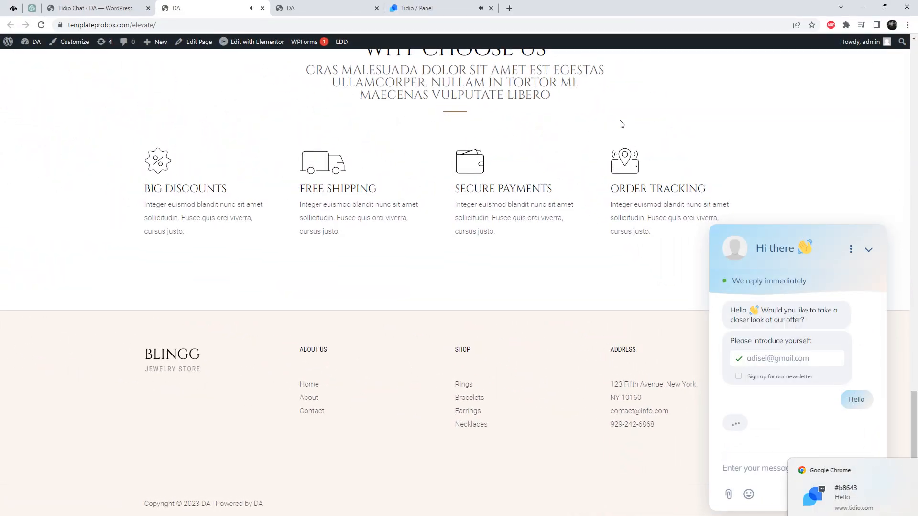
click(405, 6)
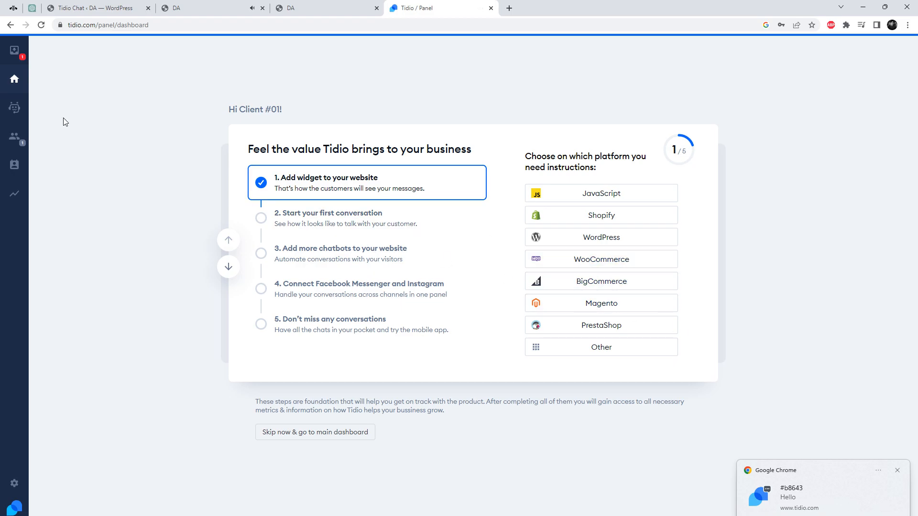
- Join the unassigned visitor conversation in the Tidio inbox and reply 'Hi'
click(13, 56)
click(77, 95)
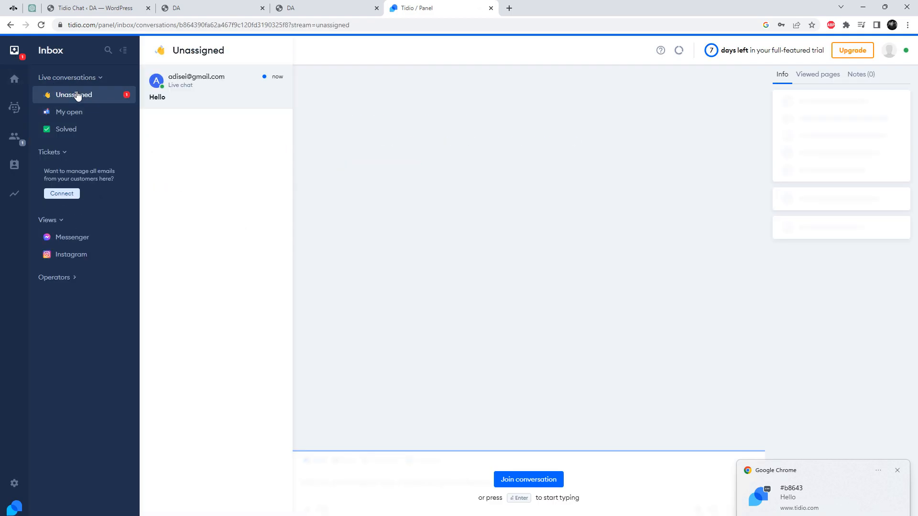
click(532, 482)
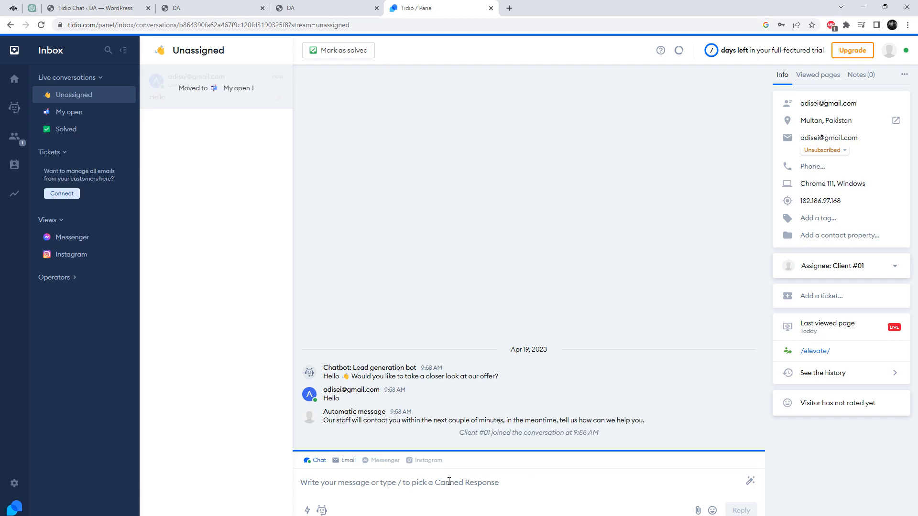
text(Hi)
key(Return)
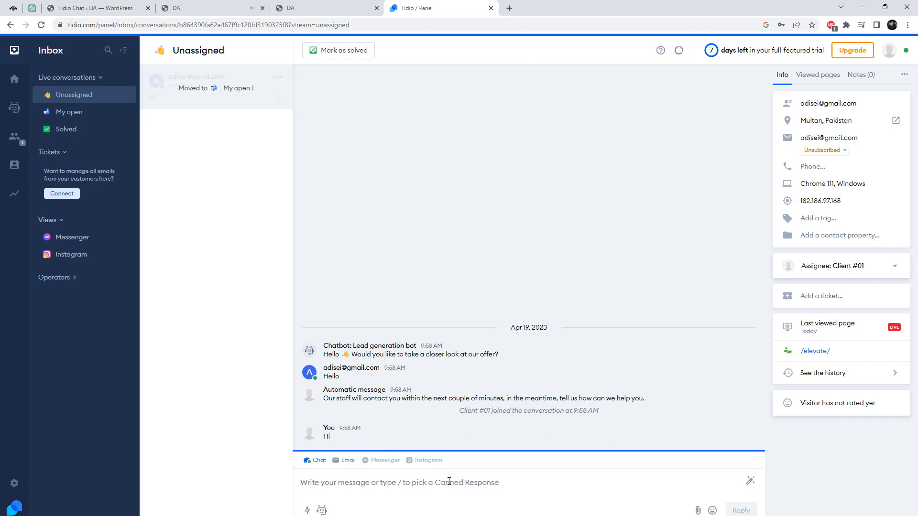
- Check the 'Hi' reply in the storefront chat widget, then find the conversation in Tidio's My open view
click(333, 4)
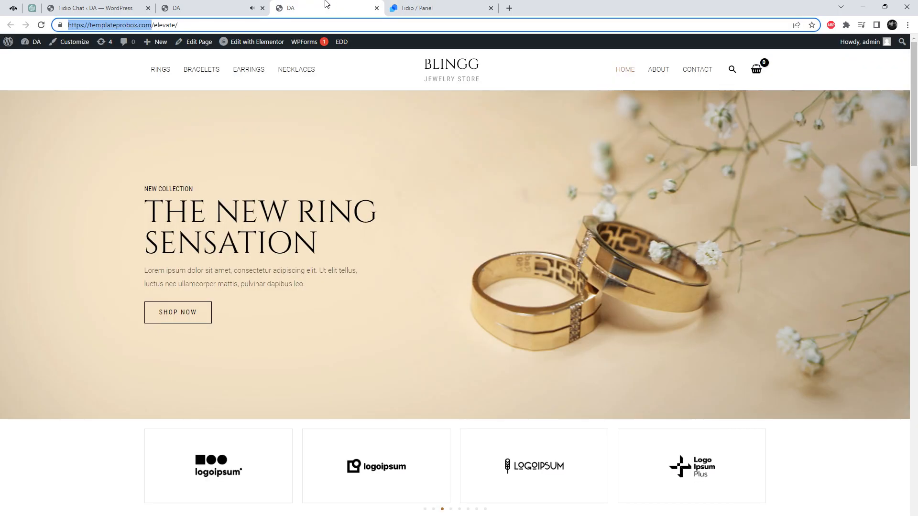
click(266, 5)
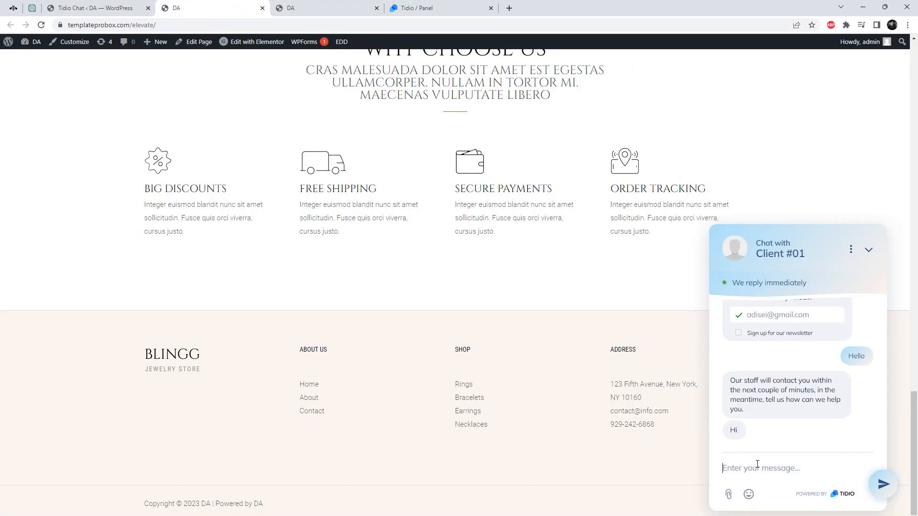
click(436, 8)
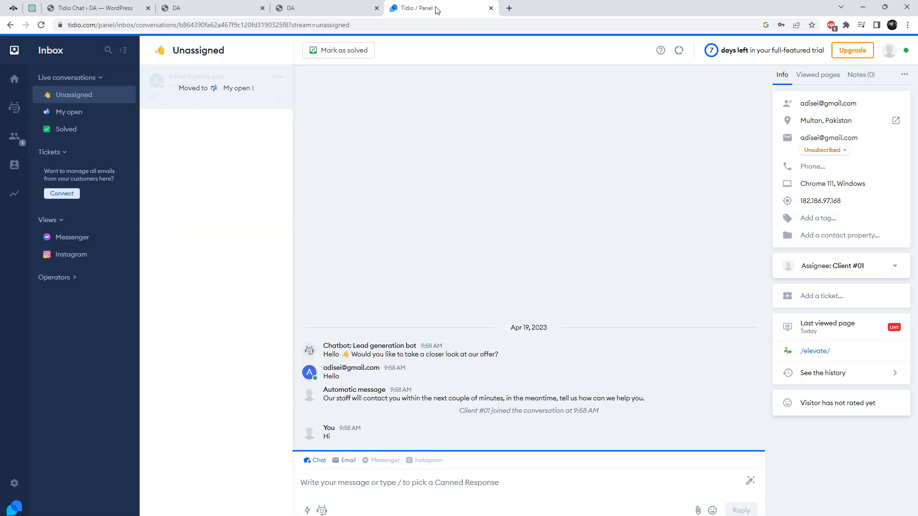
click(91, 115)
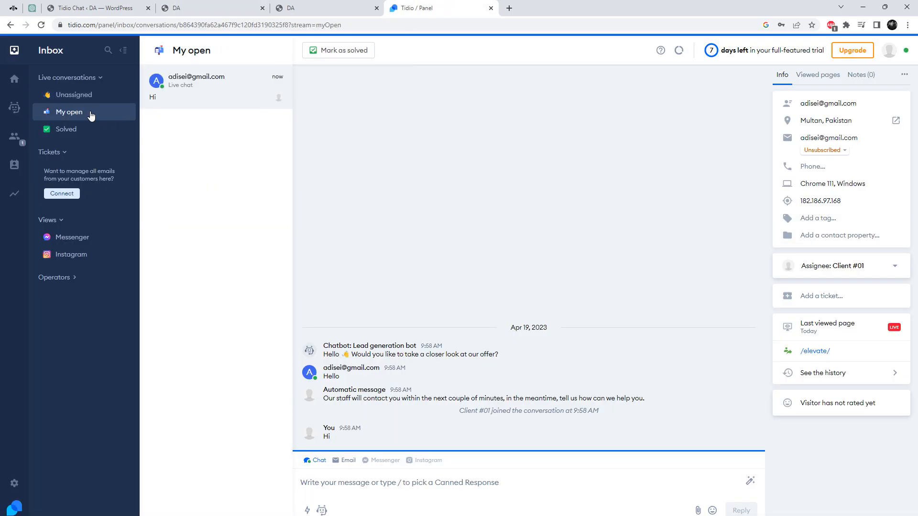